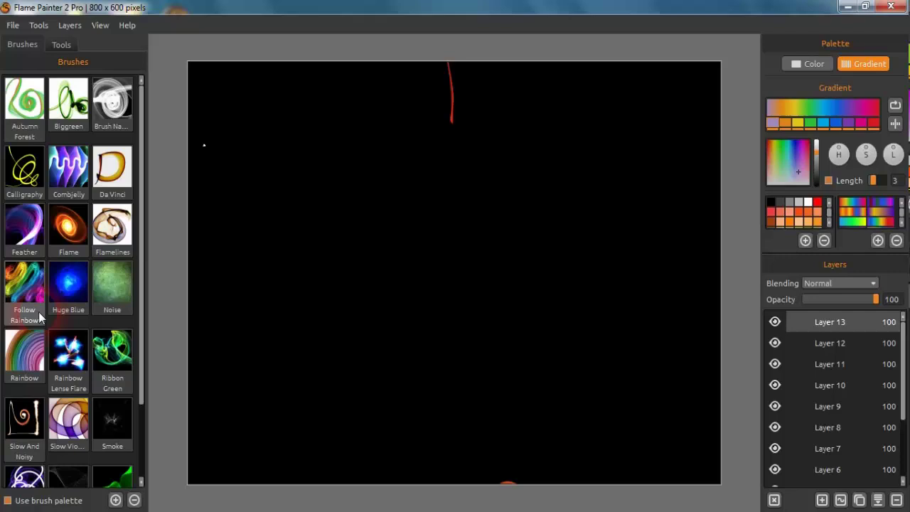
# Step: Start a new 800 x 600 black-background artwork without saving the old one, then paint a test stroke
pyautogui.click(11, 31)
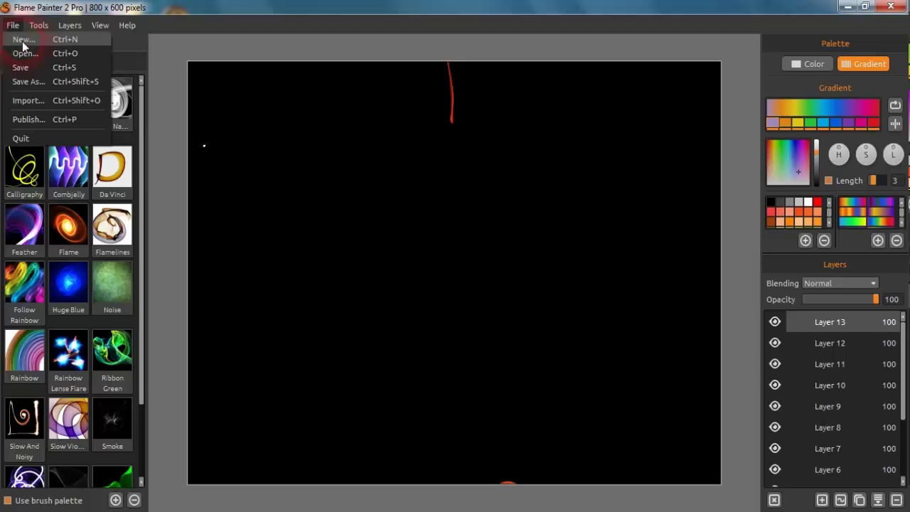
pyautogui.click(15, 39)
pyautogui.click(445, 273)
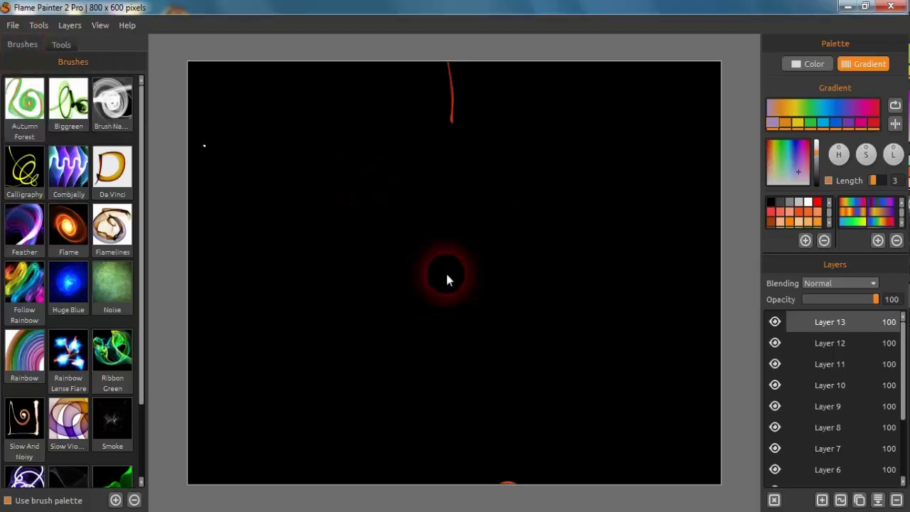
pyautogui.click(474, 320)
pyautogui.click(499, 328)
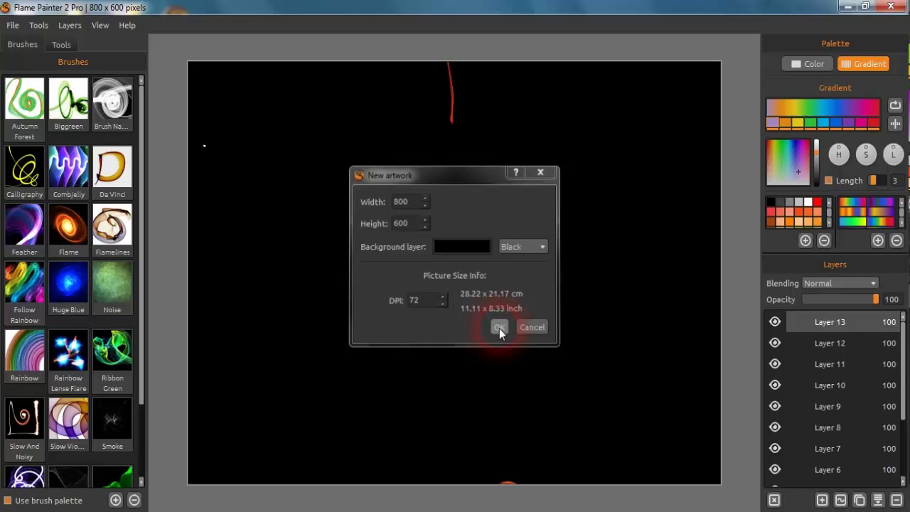
pyautogui.moveTo(498, 325)
pyautogui.mouseDown()
pyautogui.moveTo(325, 227)
pyautogui.moveTo(76, 55)
pyautogui.mouseUp()
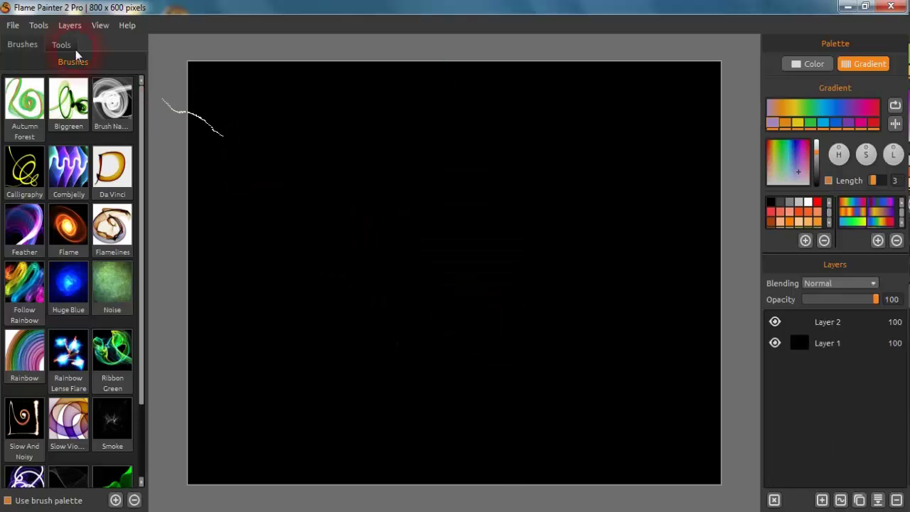
# Step: Show the brush settings and paint two test flame strokes at the top-left and left edge
pyautogui.click(75, 51)
pyautogui.moveTo(211, 102); pyautogui.dragTo(191, 96)
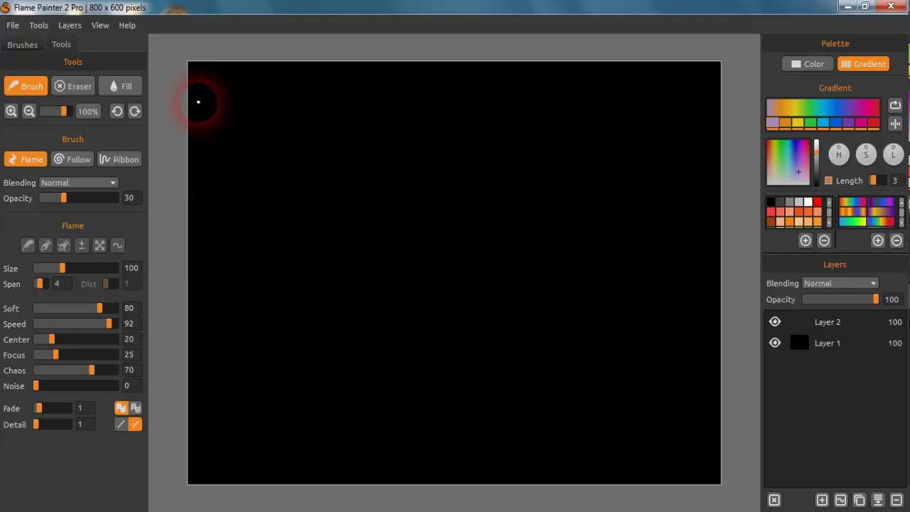
pyautogui.moveTo(198, 101)
pyautogui.mouseDown()
pyautogui.moveTo(229, 283)
pyautogui.moveTo(206, 407)
pyautogui.mouseUp()
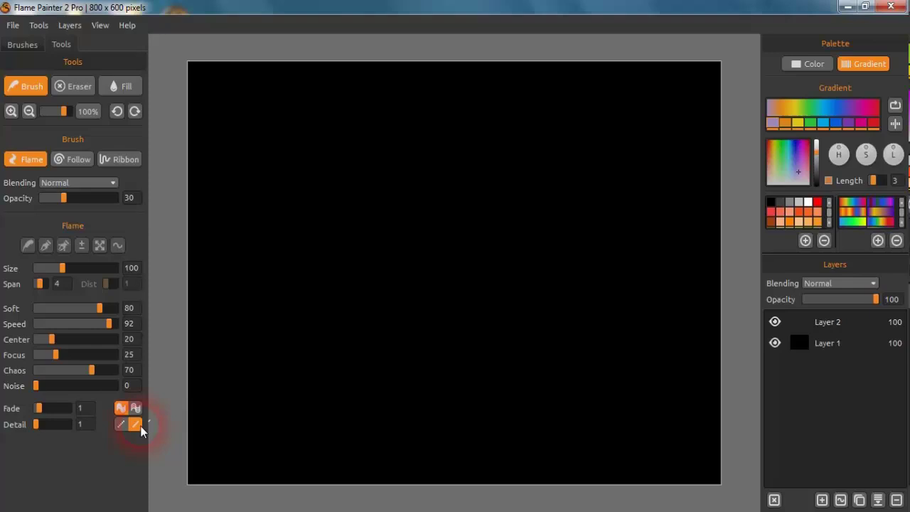
# Step: Compare Normal AA and Supersmooth AA anti-aliasing, ending on Normal AA
pyautogui.click(120, 426)
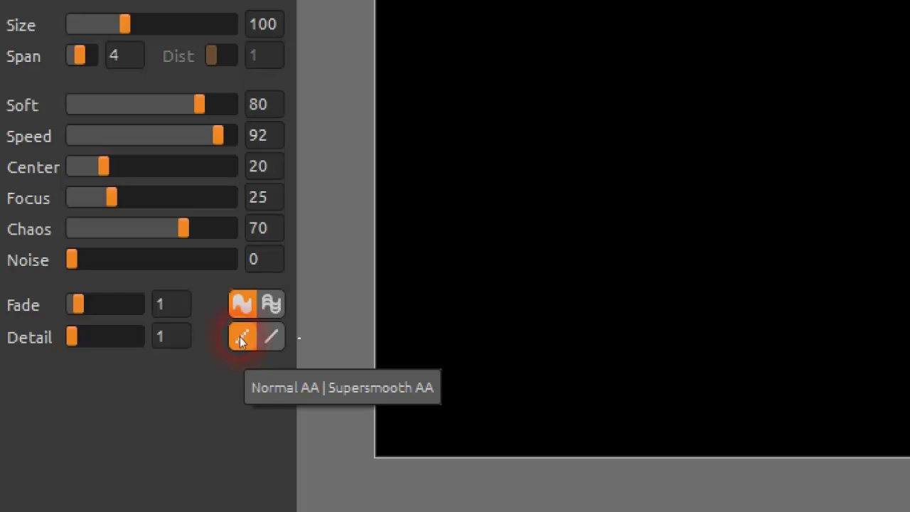
pyautogui.click(271, 339)
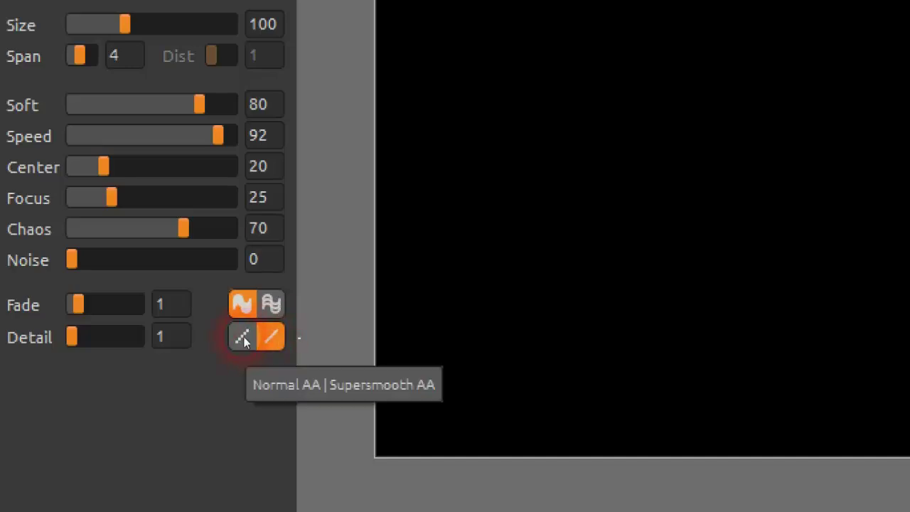
pyautogui.click(242, 338)
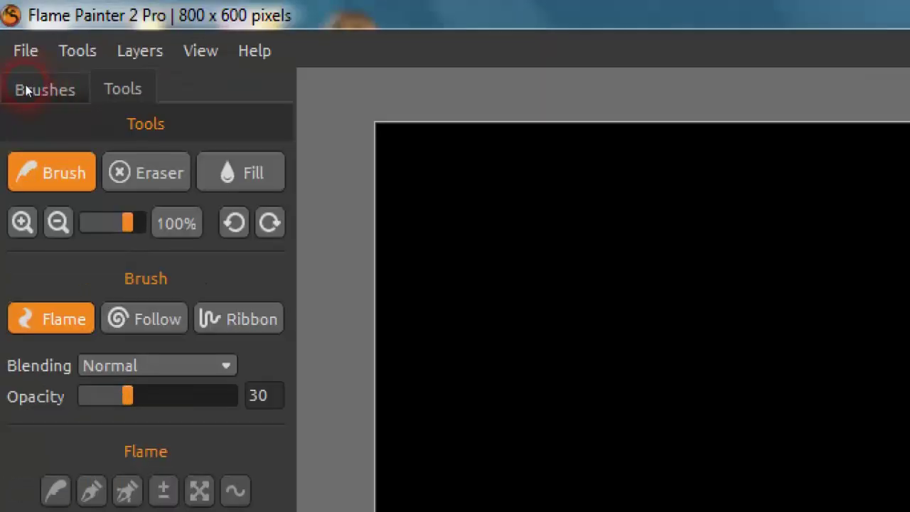
# Step: Select the Flame brush with Normal AA and paint a looping test flame near the lower-left
pyautogui.click(25, 91)
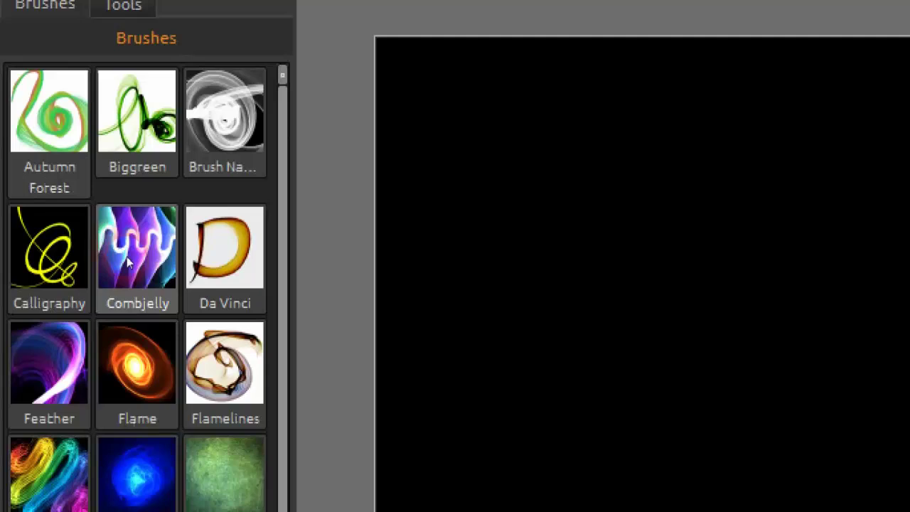
pyautogui.click(162, 497)
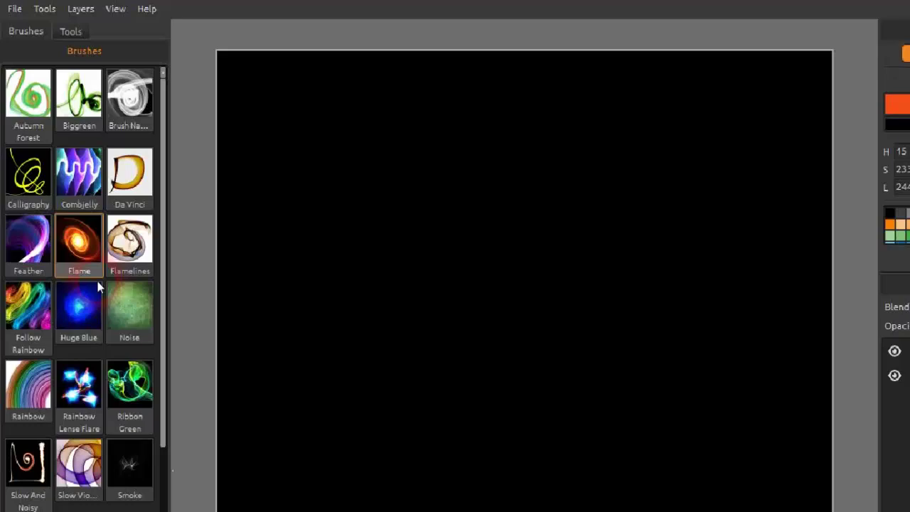
pyautogui.click(71, 51)
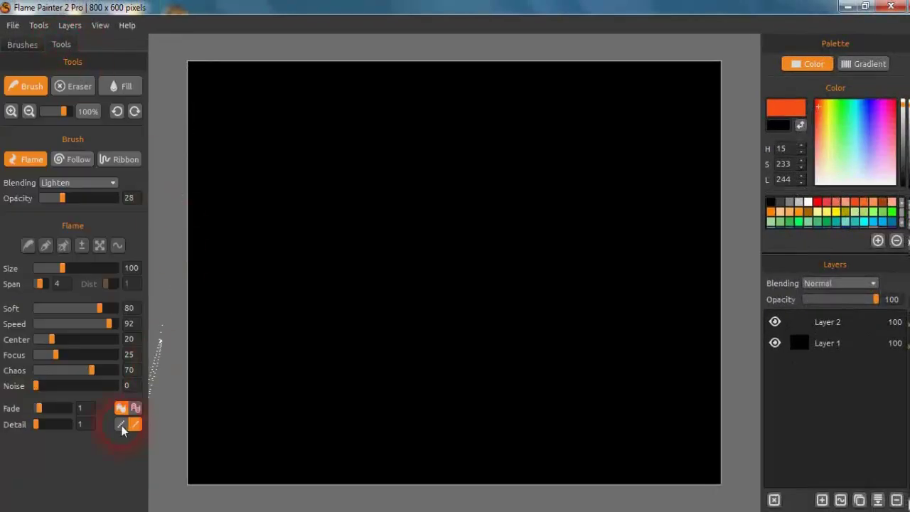
pyautogui.click(121, 425)
pyautogui.moveTo(213, 426); pyautogui.dragTo(229, 441)
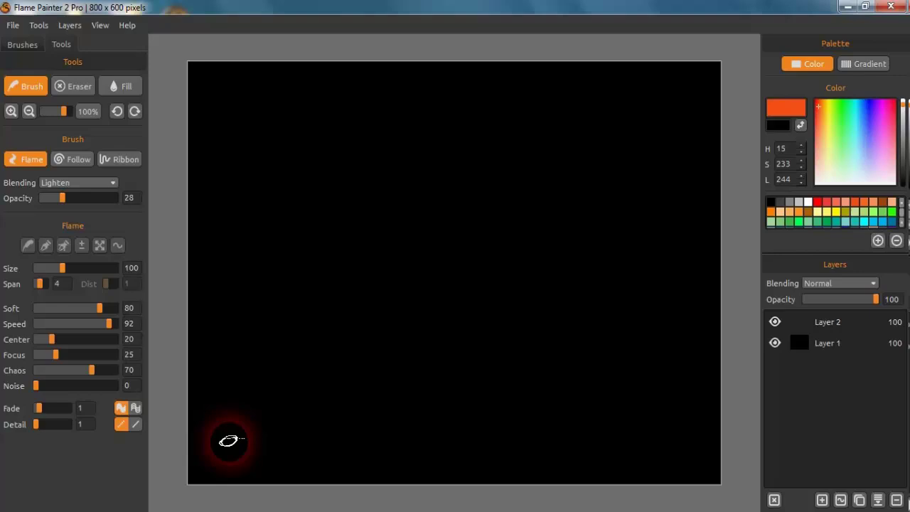
# Step: Paint a long horizontal flame stroke along the bottom of the canvas
pyautogui.click(37, 169)
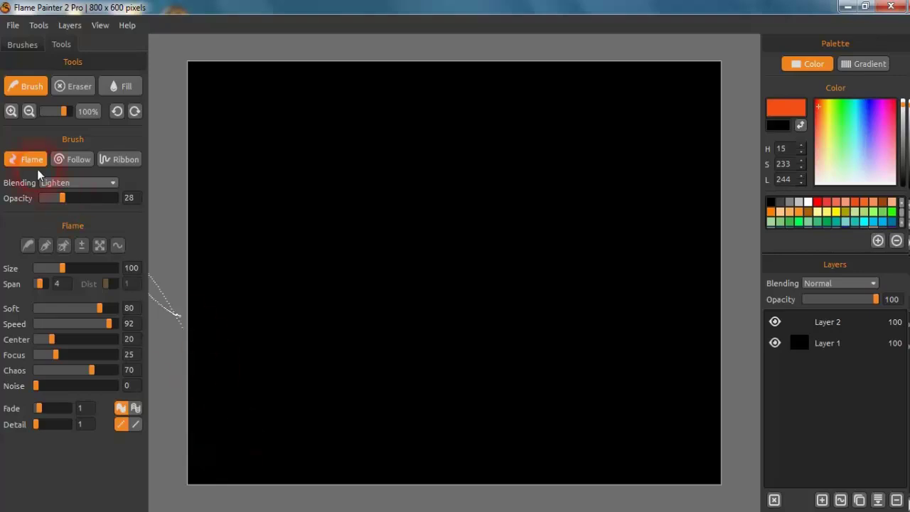
pyautogui.click(28, 162)
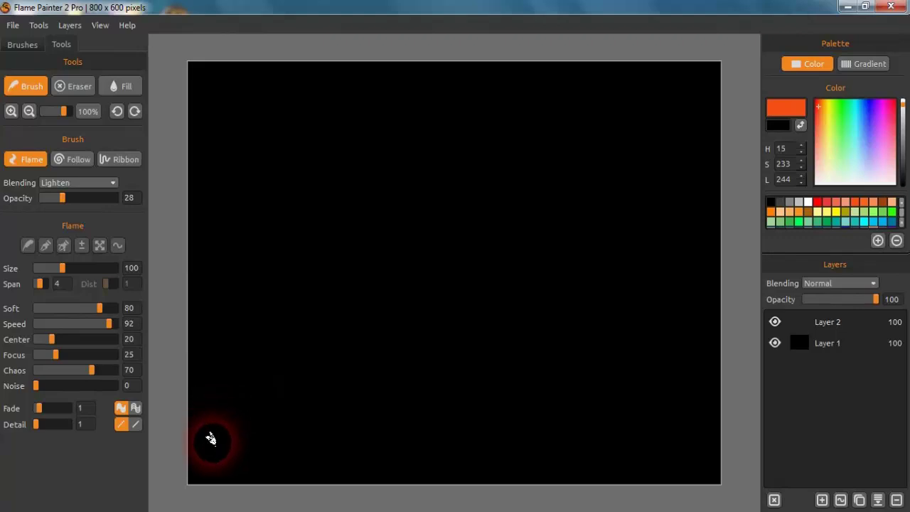
pyautogui.moveTo(211, 443); pyautogui.dragTo(640, 433)
pyautogui.moveTo(420, 421)
pyautogui.mouseDown()
pyautogui.moveTo(456, 425)
pyautogui.moveTo(397, 407)
pyautogui.mouseUp()
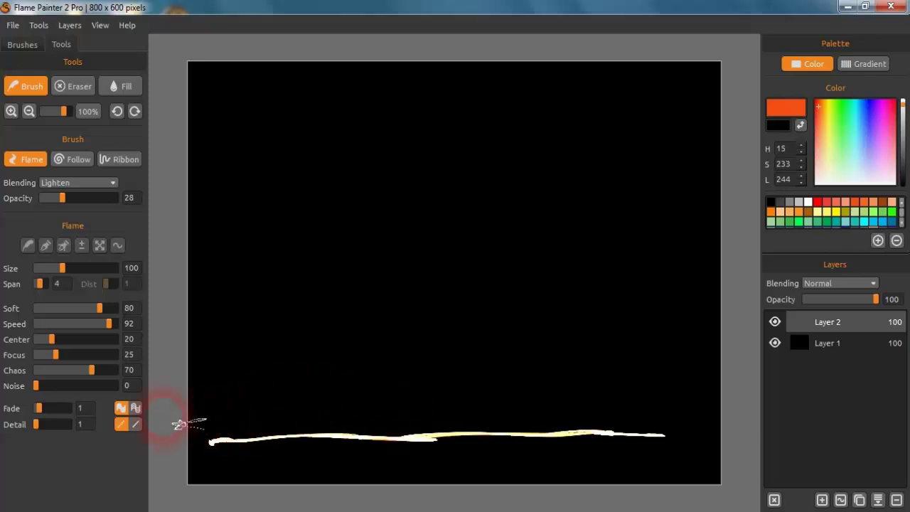
# Step: Switch to Supersmooth AA and paint a second flame stroke just above the first
pyautogui.click(135, 425)
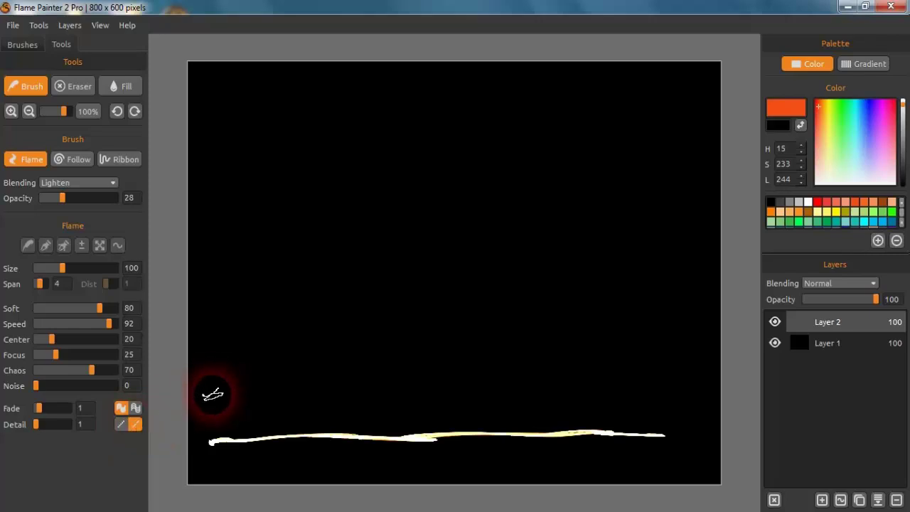
pyautogui.moveTo(212, 392)
pyautogui.mouseDown()
pyautogui.moveTo(378, 386)
pyautogui.moveTo(612, 388)
pyautogui.mouseUp()
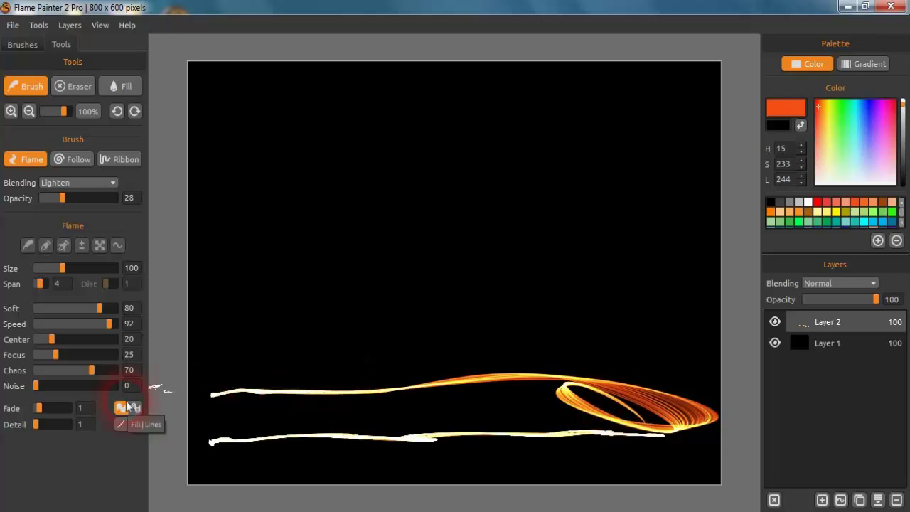
pyautogui.click(134, 424)
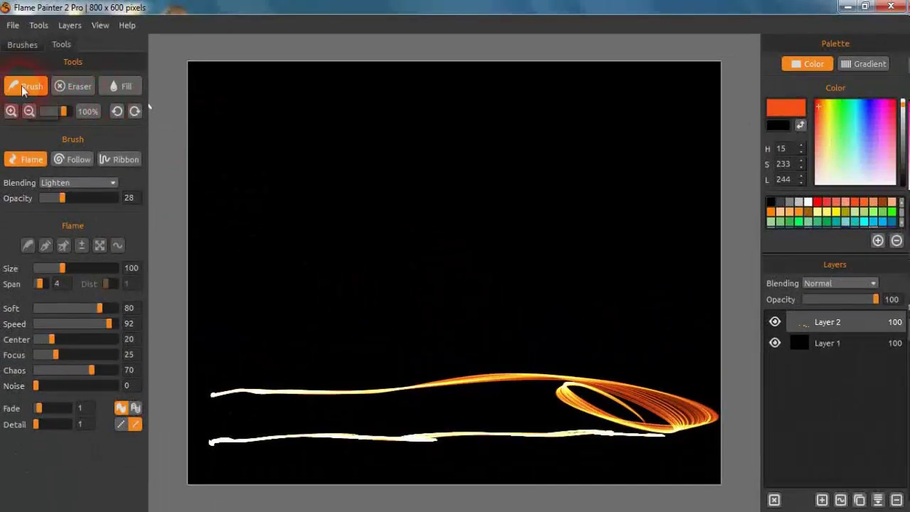
# Step: Select the Feather brush and paint two pink-white Feather strokes above the flames
pyautogui.click(22, 44)
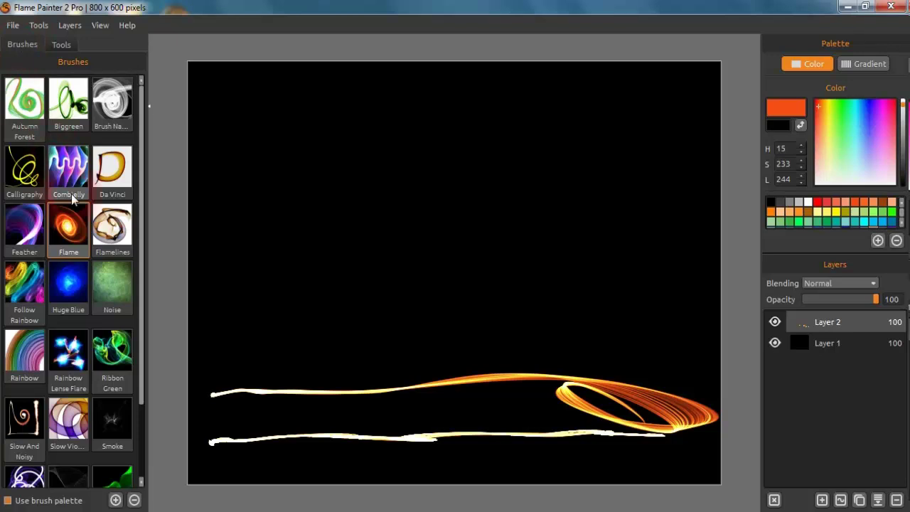
pyautogui.click(32, 229)
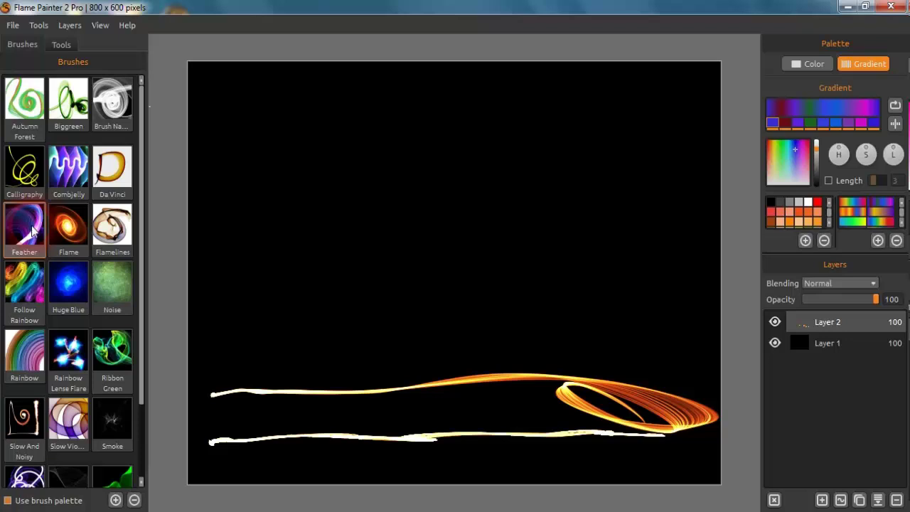
pyautogui.click(63, 44)
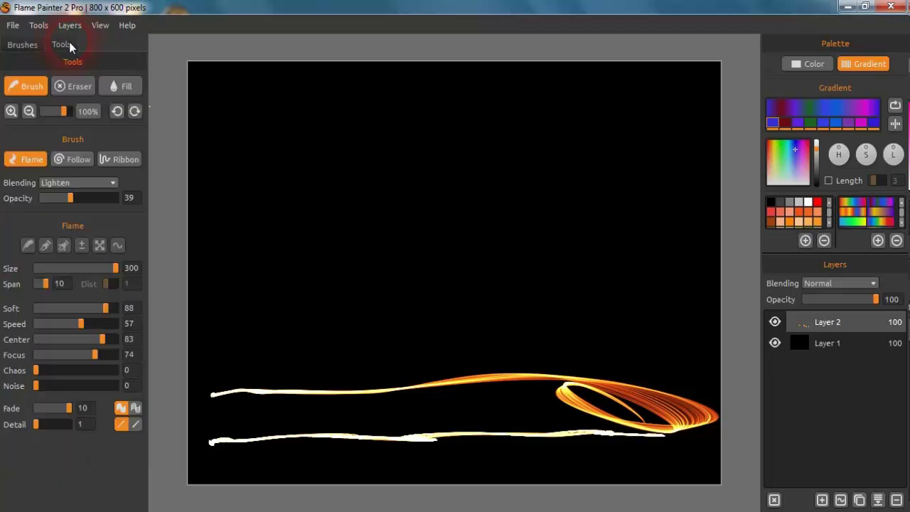
pyautogui.moveTo(189, 152)
pyautogui.mouseDown()
pyautogui.moveTo(237, 209)
pyautogui.moveTo(229, 311)
pyautogui.moveTo(203, 340)
pyautogui.moveTo(209, 316)
pyautogui.moveTo(540, 311)
pyautogui.moveTo(203, 366)
pyautogui.moveTo(208, 374)
pyautogui.mouseUp()
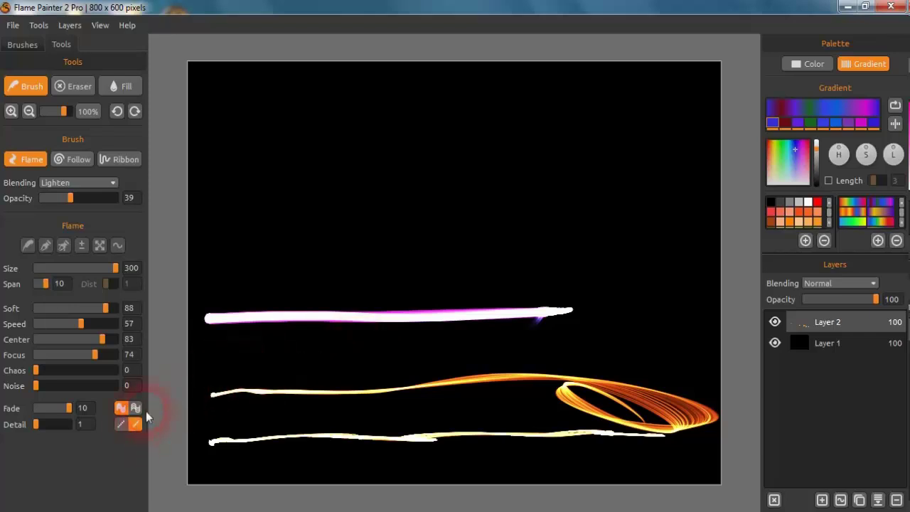
pyautogui.moveTo(208, 271); pyautogui.dragTo(617, 270)
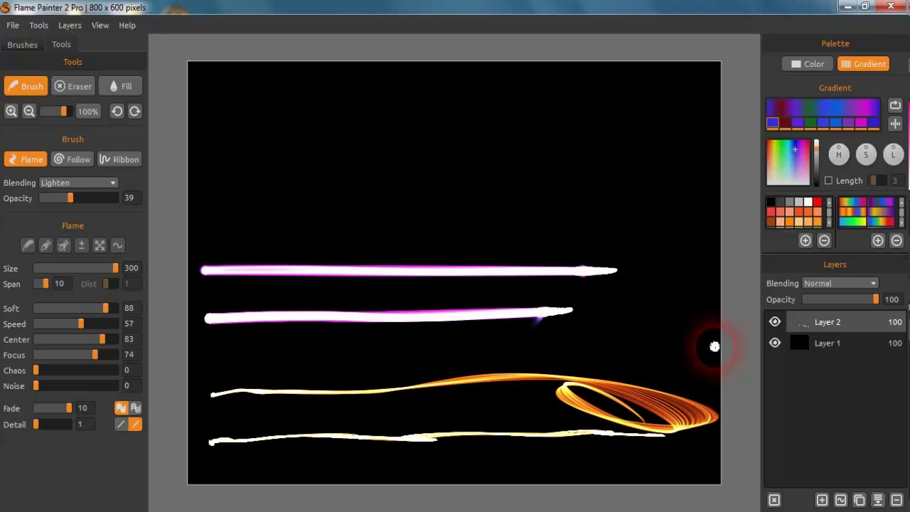
# Step: With the Ribbon Green brush, paint one ribbon in Normal AA and a higher one in Supersmooth AA
pyautogui.click(22, 44)
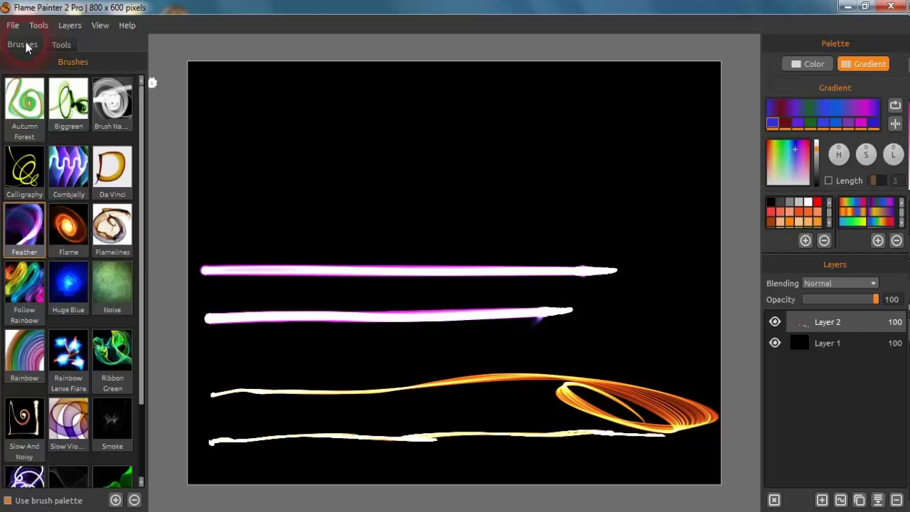
pyautogui.click(112, 353)
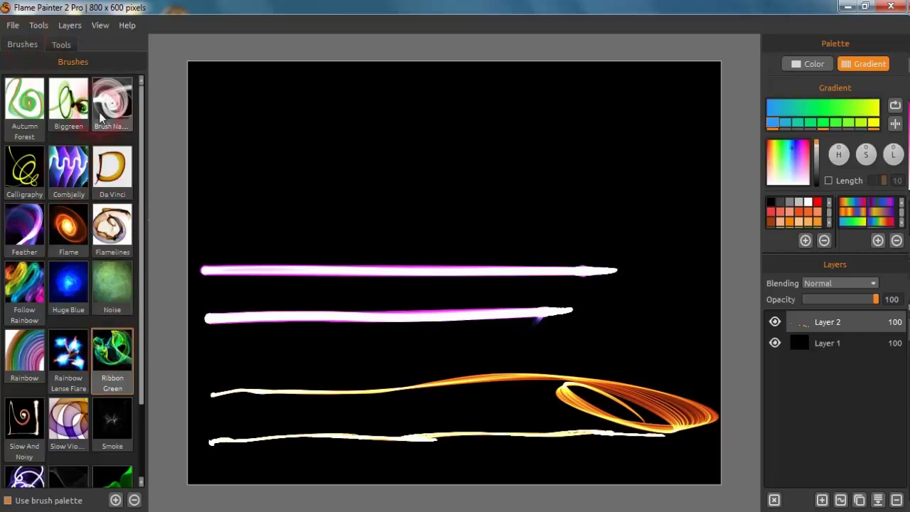
pyautogui.click(62, 45)
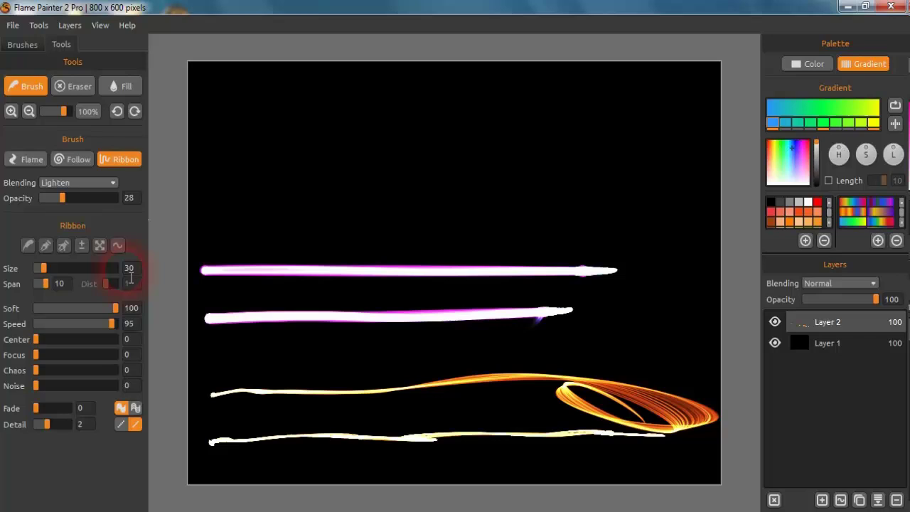
pyautogui.click(121, 425)
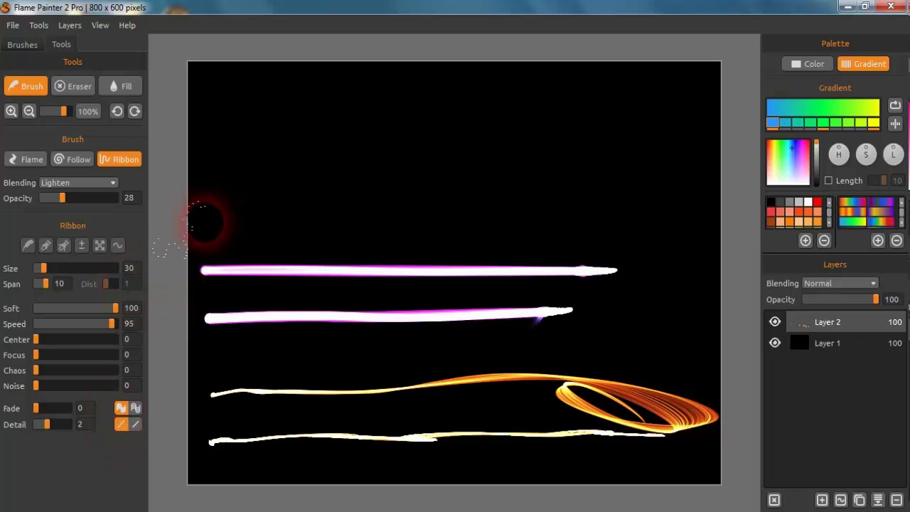
pyautogui.moveTo(191, 249)
pyautogui.mouseDown()
pyautogui.moveTo(210, 210)
pyautogui.moveTo(642, 213)
pyautogui.mouseUp()
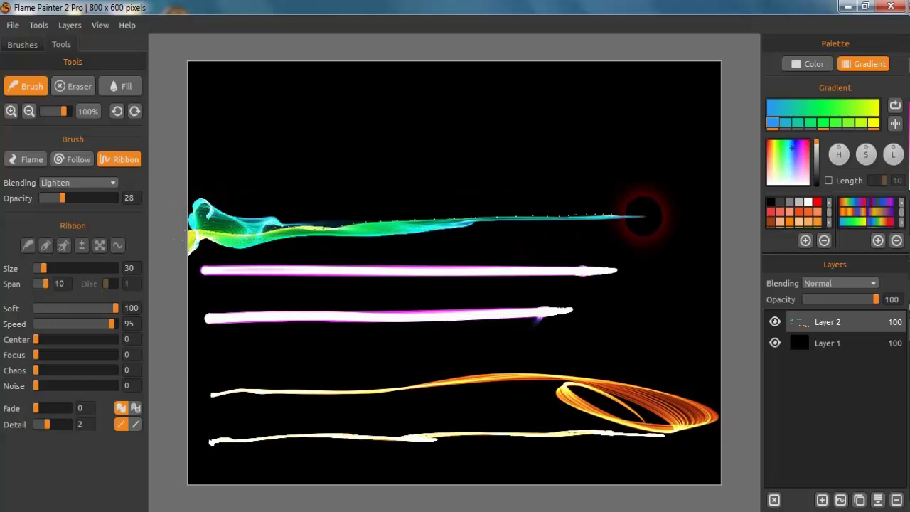
pyautogui.click(137, 425)
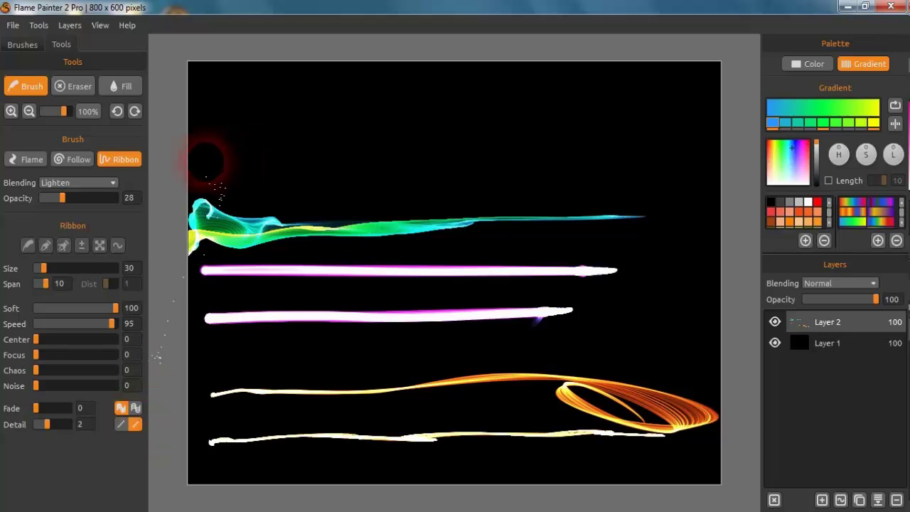
pyautogui.moveTo(204, 158)
pyautogui.mouseDown()
pyautogui.moveTo(370, 161)
pyautogui.moveTo(529, 128)
pyautogui.moveTo(630, 138)
pyautogui.mouseUp()
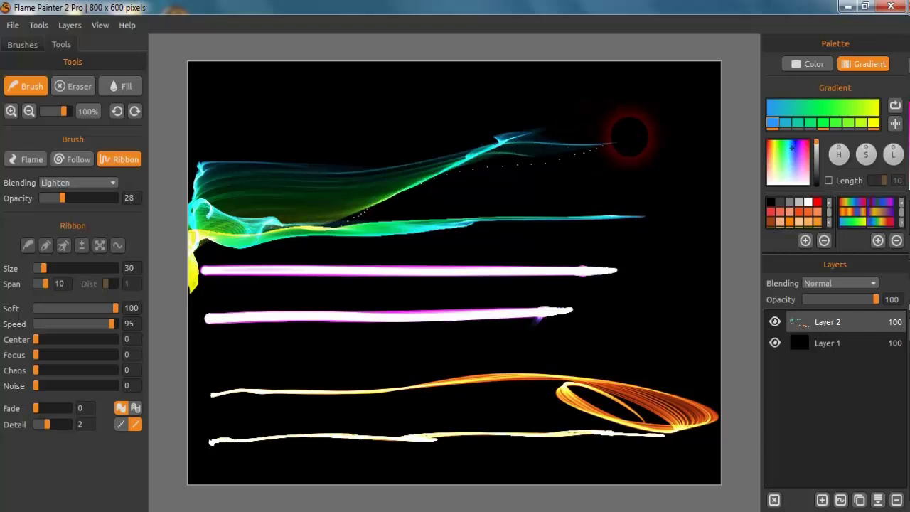